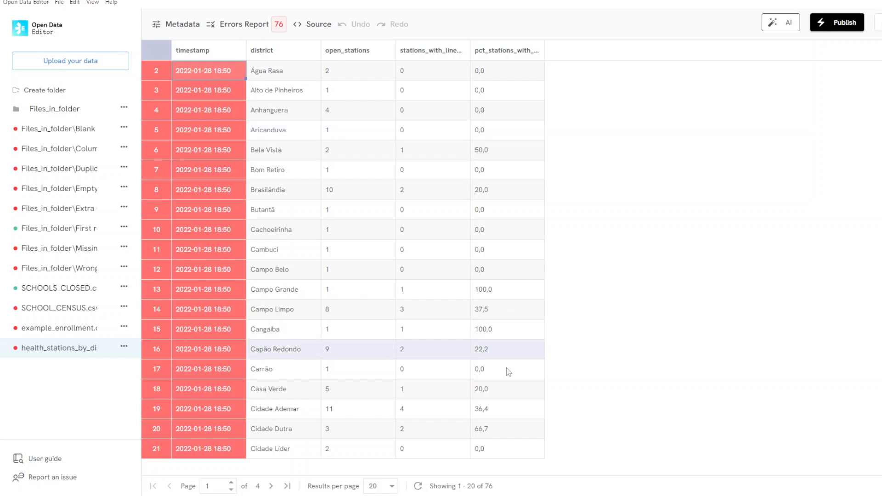
- Switch to the tmp folder in File Explorer and open health_stations_by_district in LibreOffice Calc with the default text import settings
mouse_move(545, 495)
left_click(579, 479)
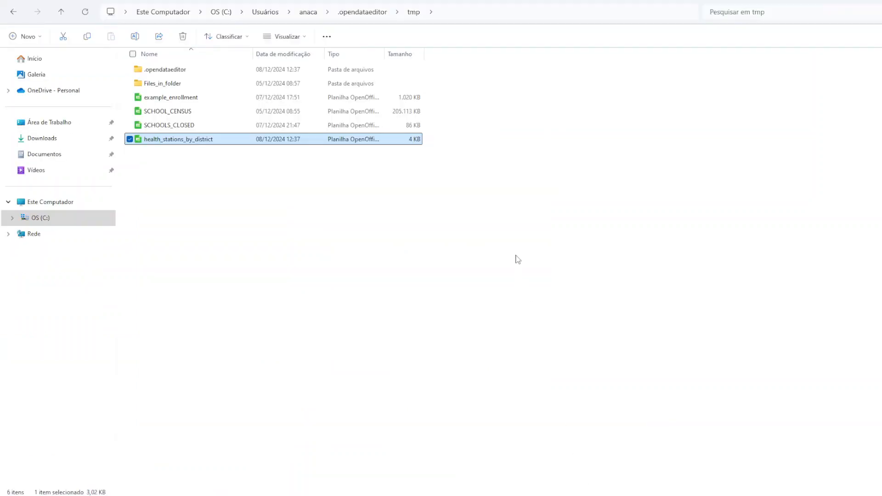
double_click(170, 139)
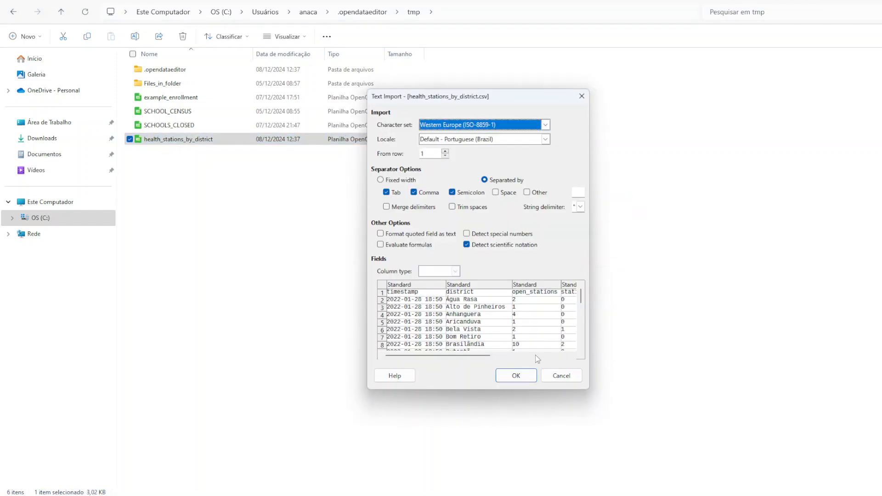
left_click(516, 376)
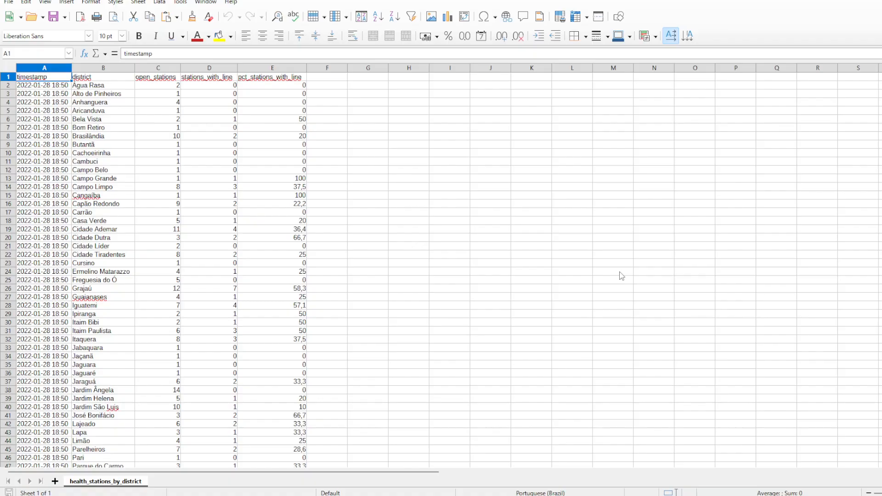
- Widen the timestamp column to about twice its width and look through its date values down the sheet
left_click(58, 68)
left_click_drag(70, 67, 121, 67)
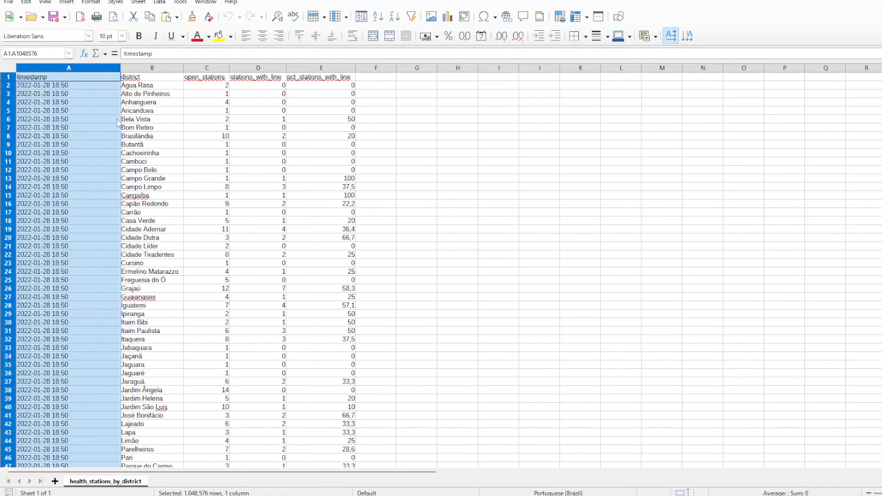
left_click(86, 104)
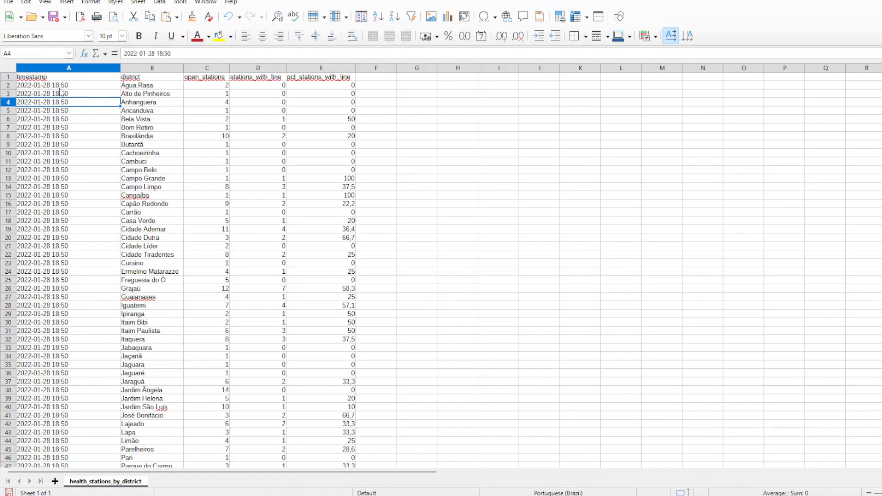
scroll(81, 179, "down", 6)
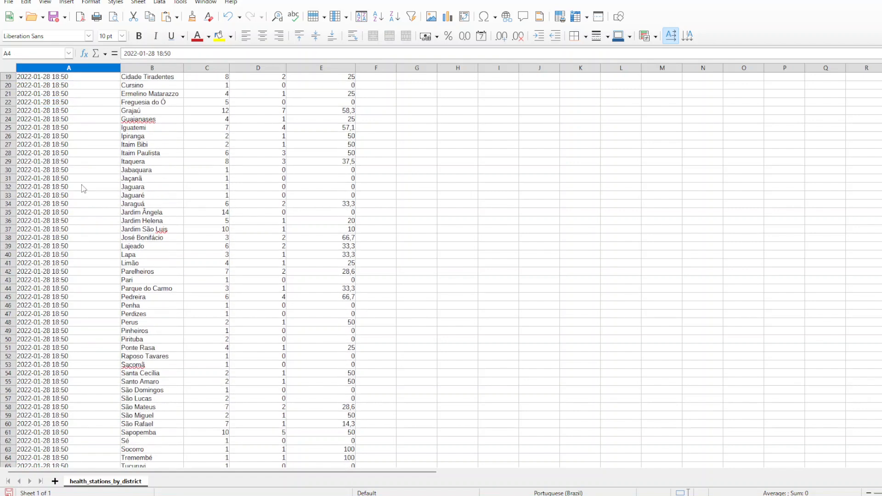
scroll(83, 188, "down", 9)
scroll(84, 189, "up", 15)
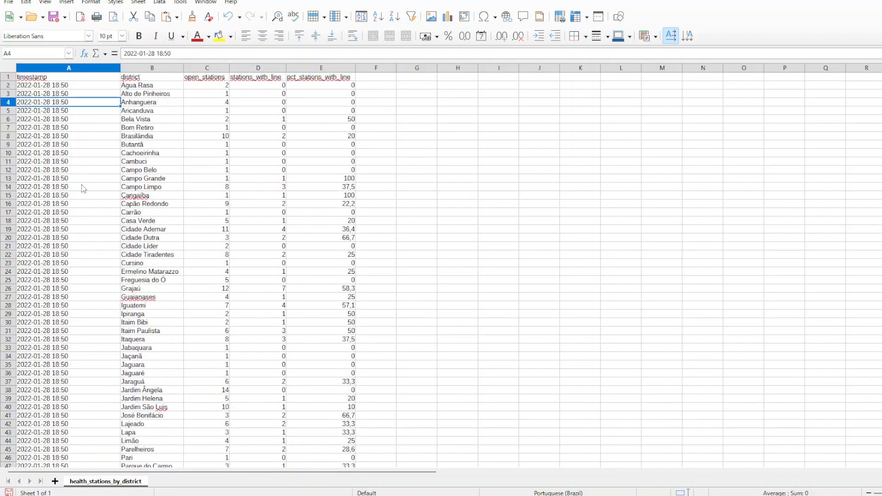
- Replace every space in the timestamp column with T using Find and Replace, then check the changed rows
left_click(84, 69)
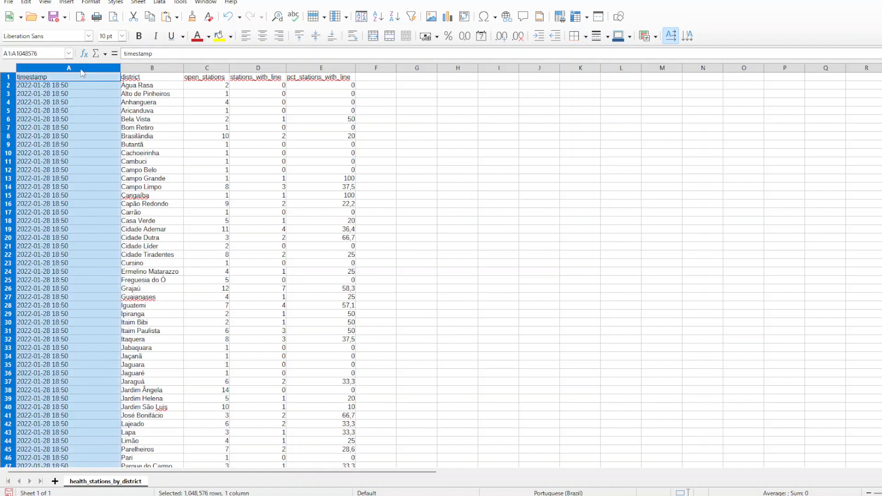
left_click(26, 3)
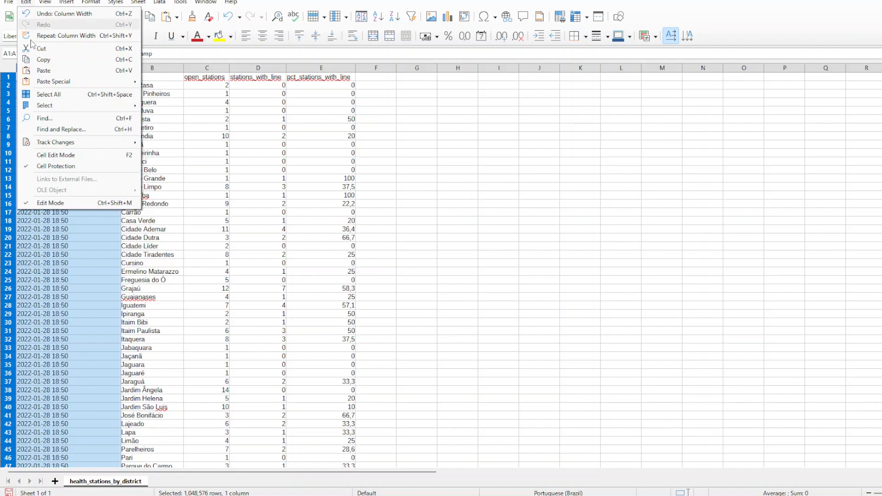
left_click(65, 130)
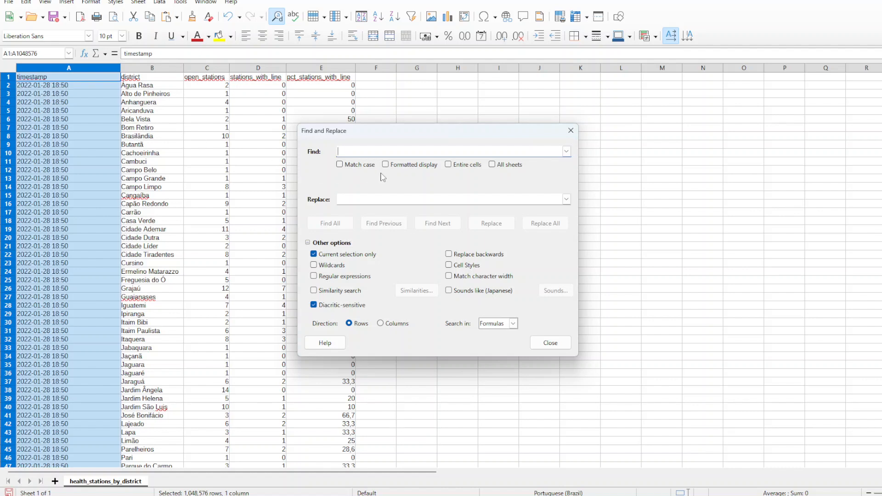
left_click(373, 196)
type("T")
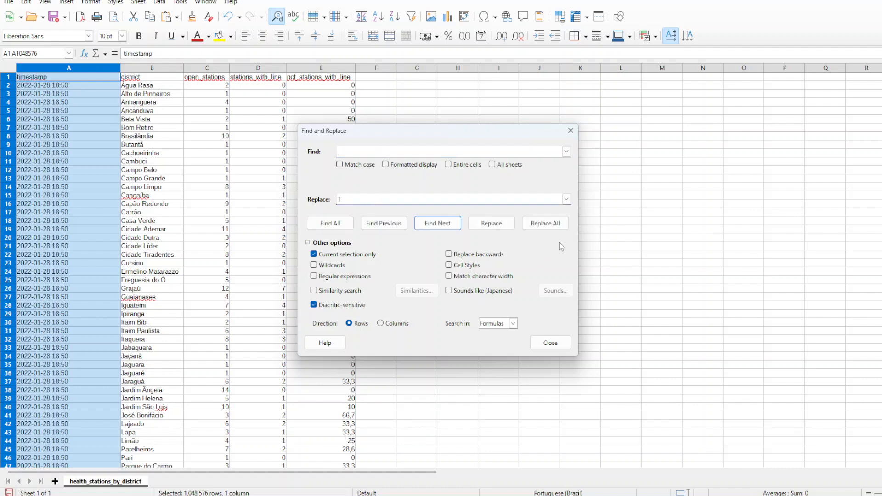
left_click(555, 225)
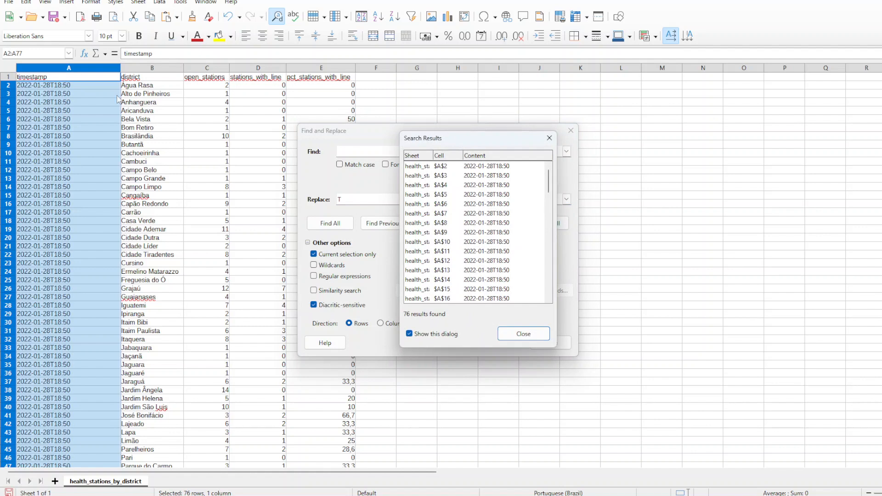
left_click(523, 334)
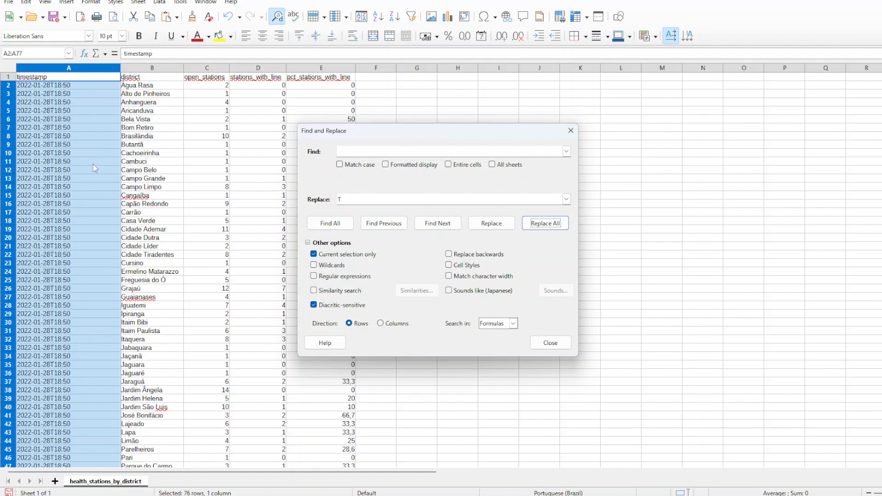
scroll(94, 169, "down", 14)
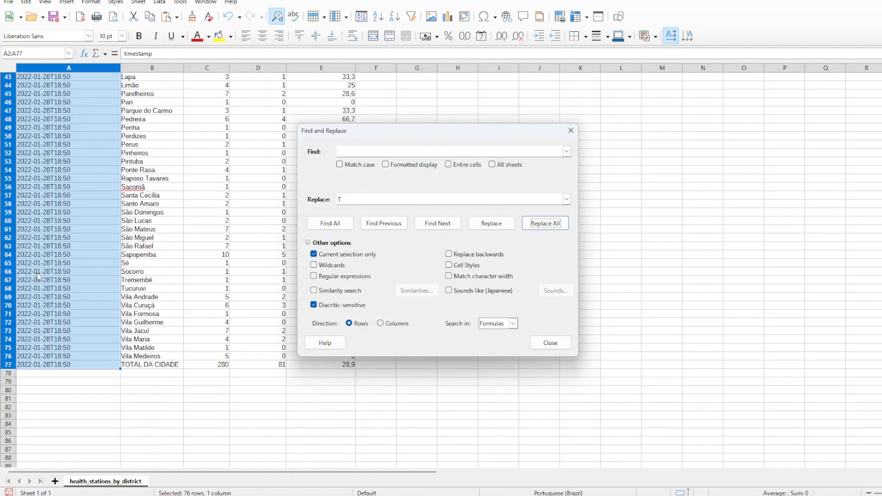
scroll(68, 271, "up", 6)
scroll(68, 271, "up", 8)
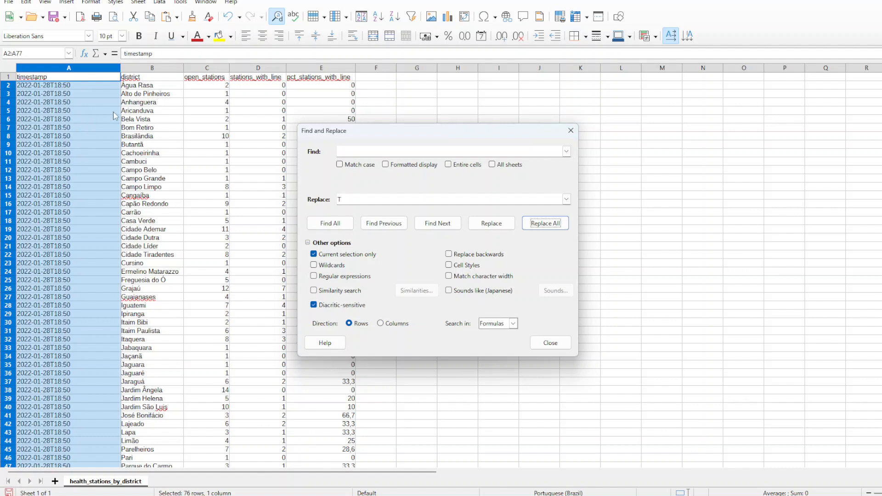
- Replace all occurrences of 18:50 in the selected timestamp cells with 18:50:00Z and close Find and Replace
left_click(374, 150)
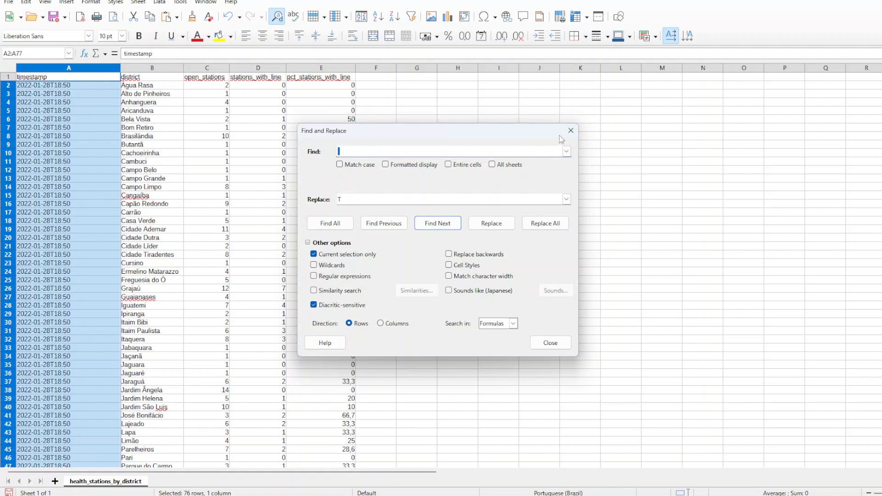
left_click_drag(472, 136, 642, 134)
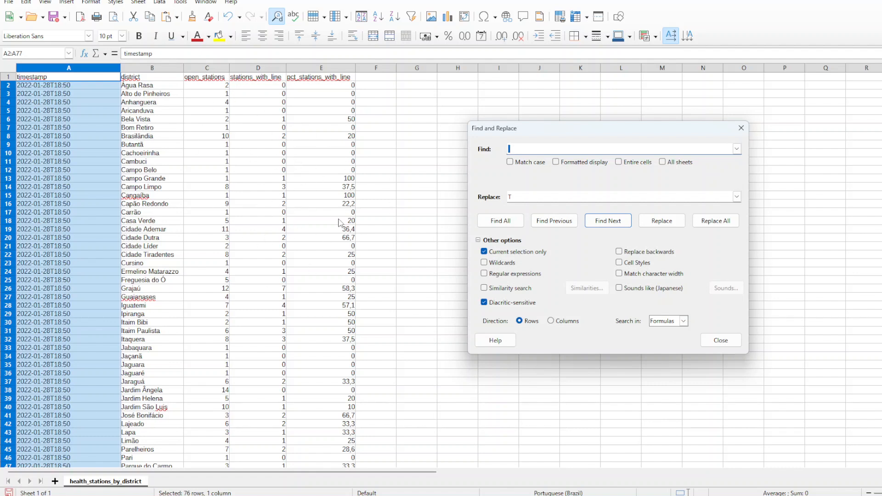
type("18:50")
double_click(519, 196)
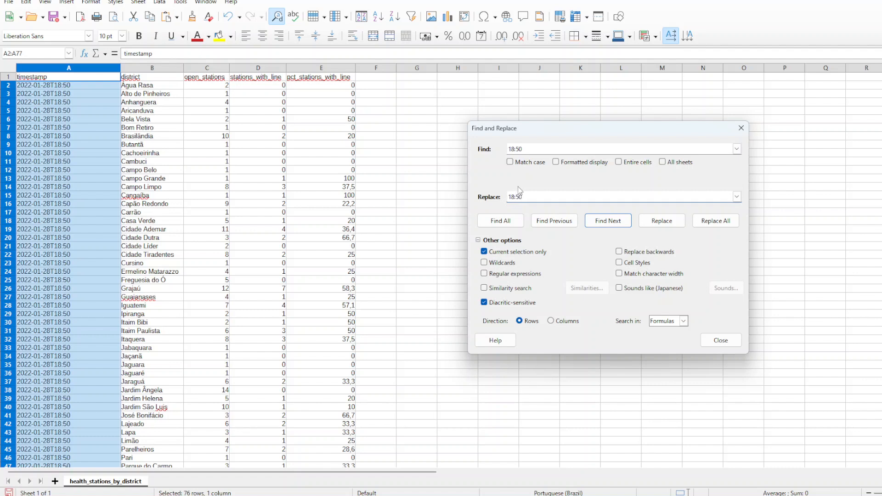
type("18:50:00Z")
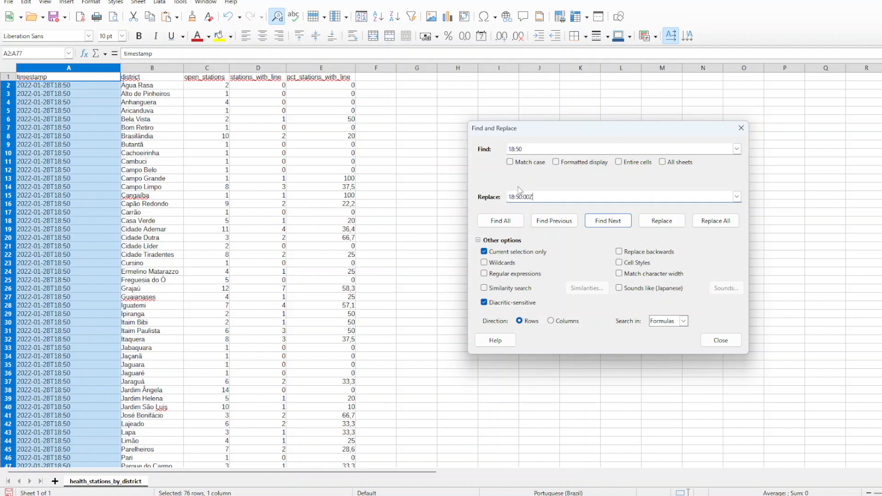
left_click(725, 225)
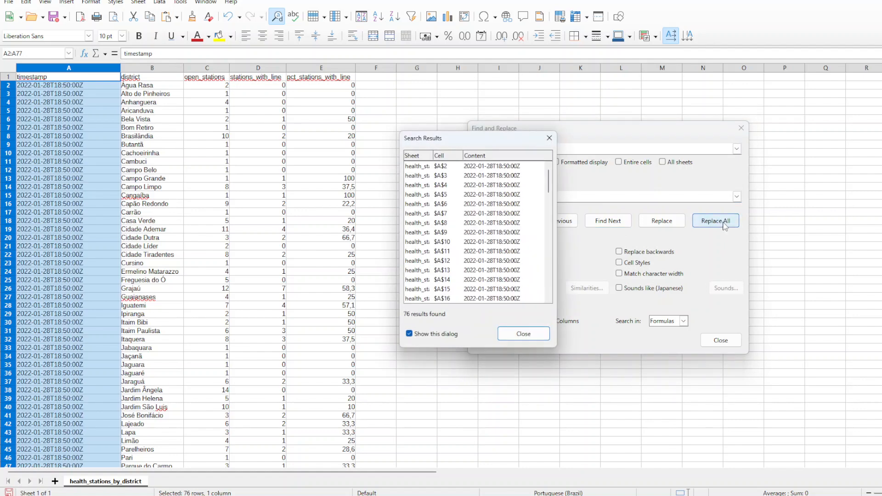
left_click(524, 334)
left_click(720, 342)
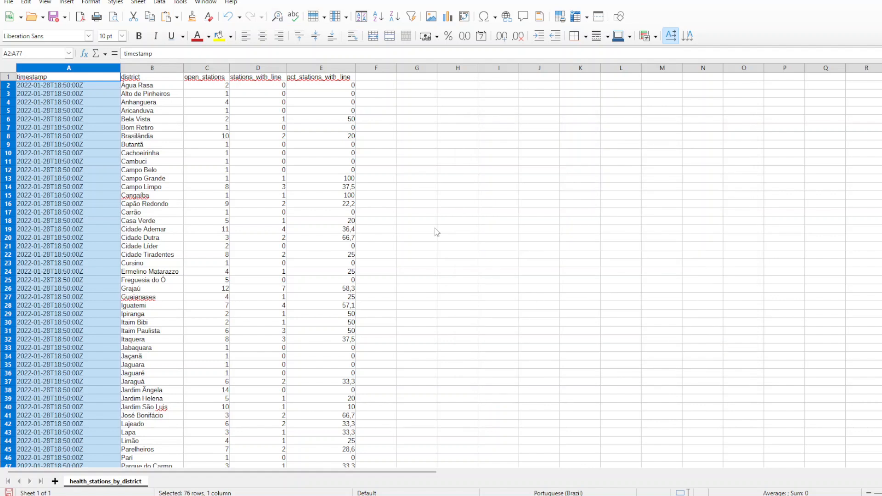
- Save the sheet in Text CSV format, then switch to Open Data Editor and reload the health_stations_by_district file
left_click(55, 21)
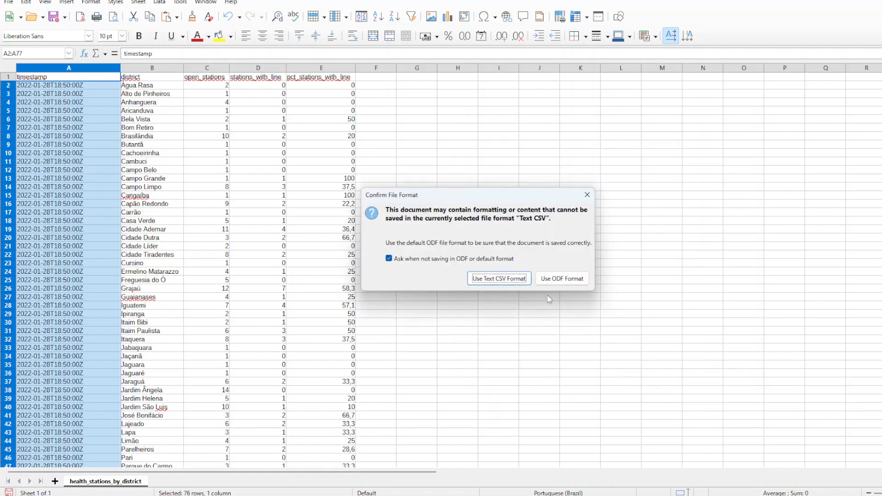
left_click(505, 280)
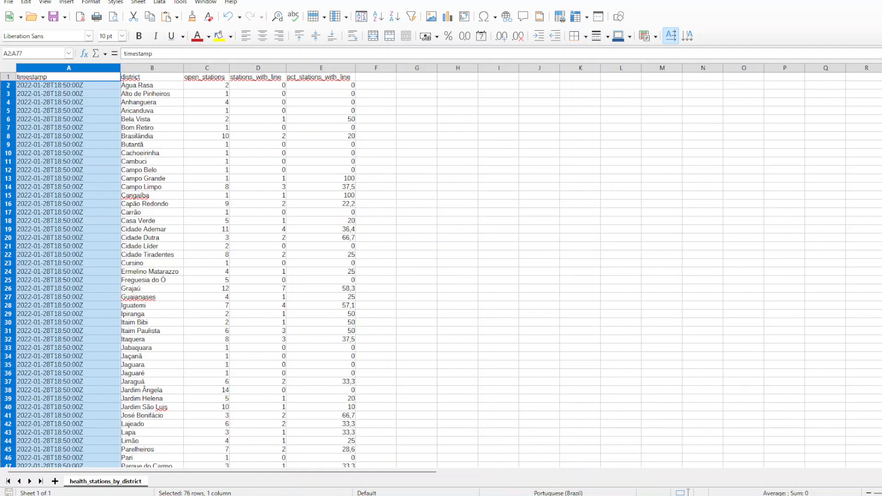
key("alt+Tab")
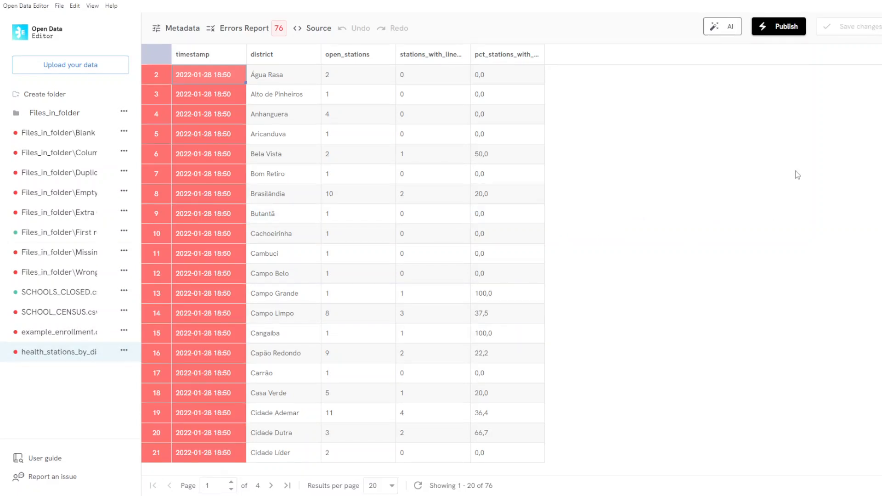
left_click(51, 332)
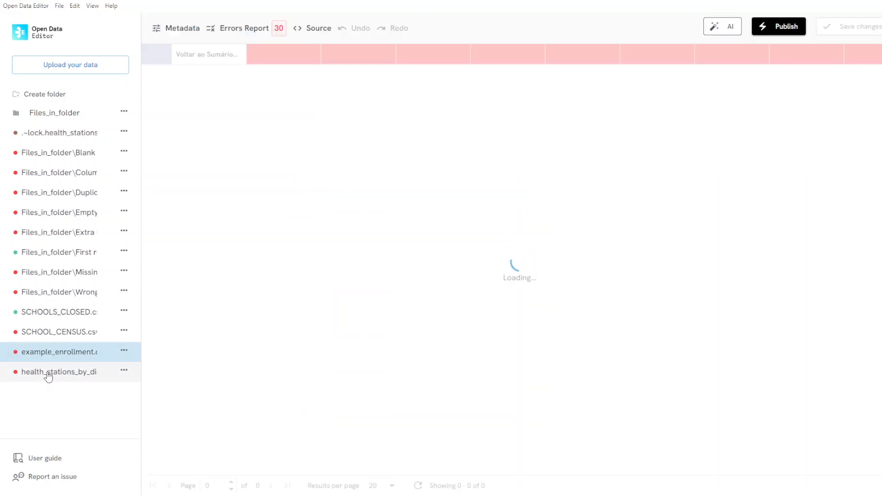
left_click(48, 375)
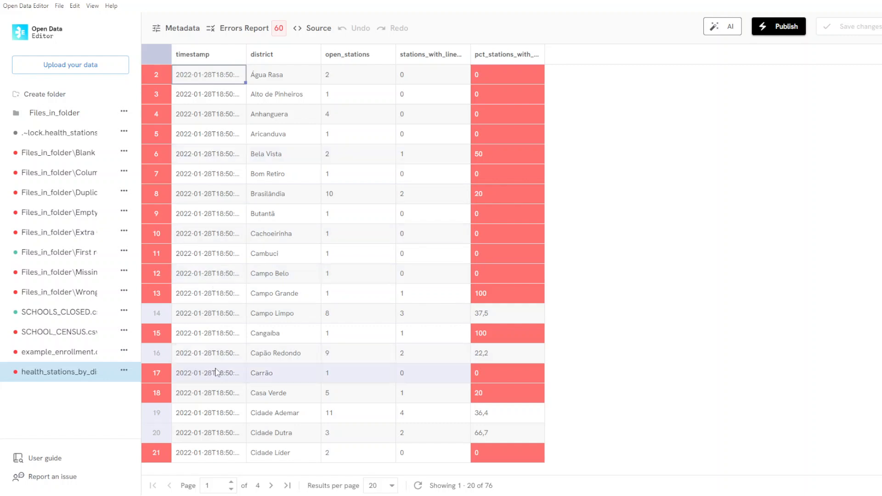
- Show 100 results per page and check the timestamp and percentage columns across all rows for highlighted errors
left_click(392, 486)
left_click(390, 470)
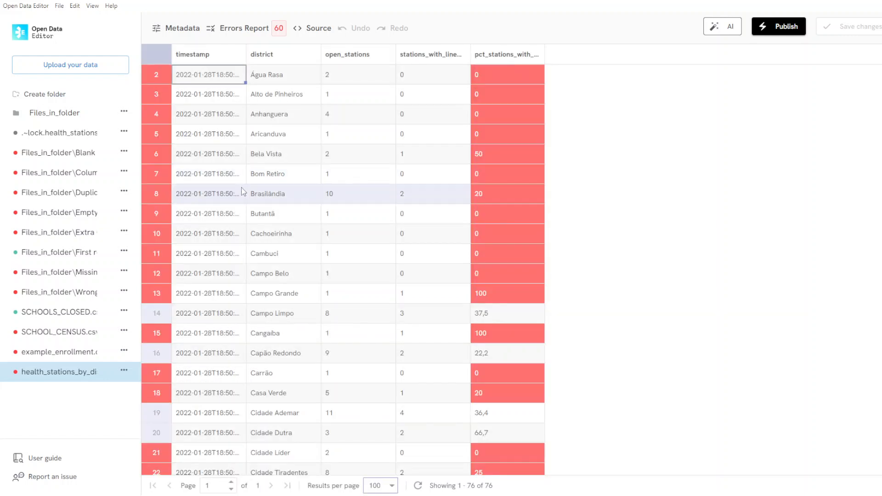
scroll(195, 207, "down", 20)
scroll(196, 232, "down", 3)
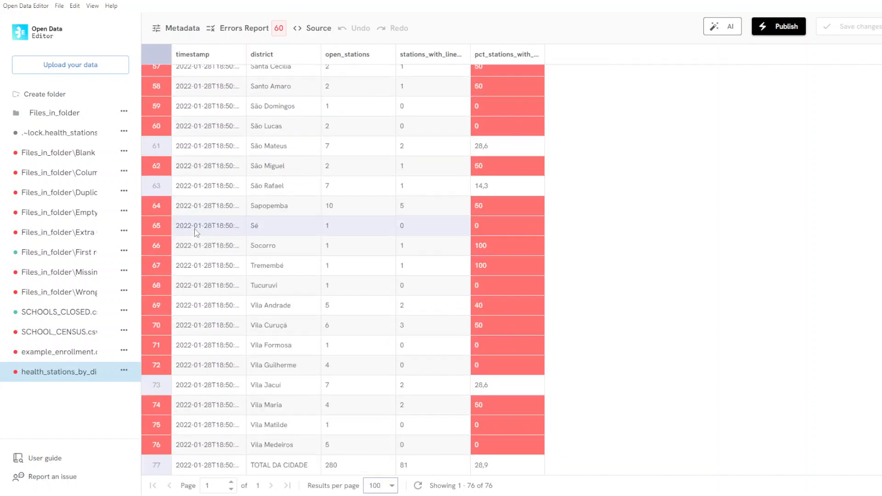
scroll(202, 234, "up", 20)
scroll(210, 235, "up", 3)
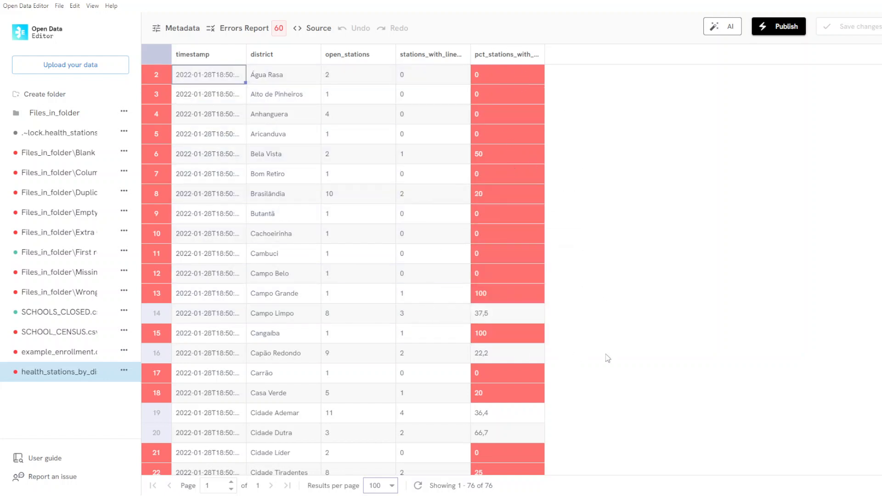
left_click(483, 317)
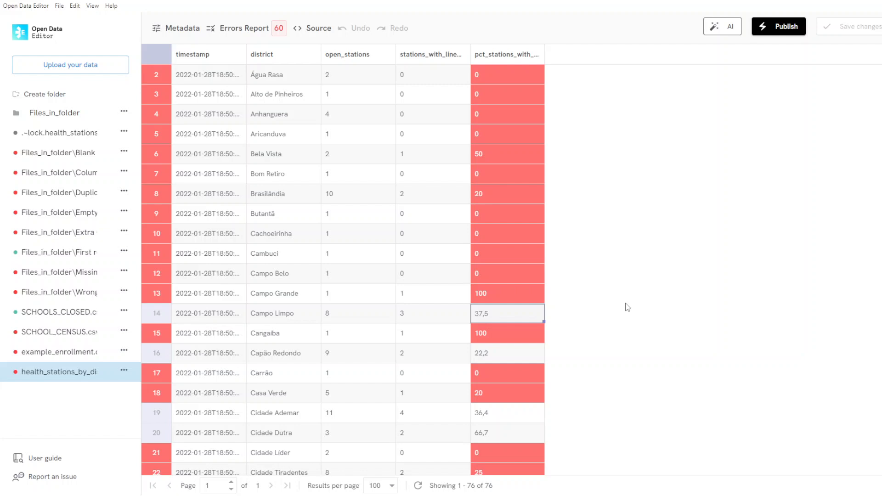
- View the errors report and read the Type Error and Hash Count Error descriptions
left_click(240, 30)
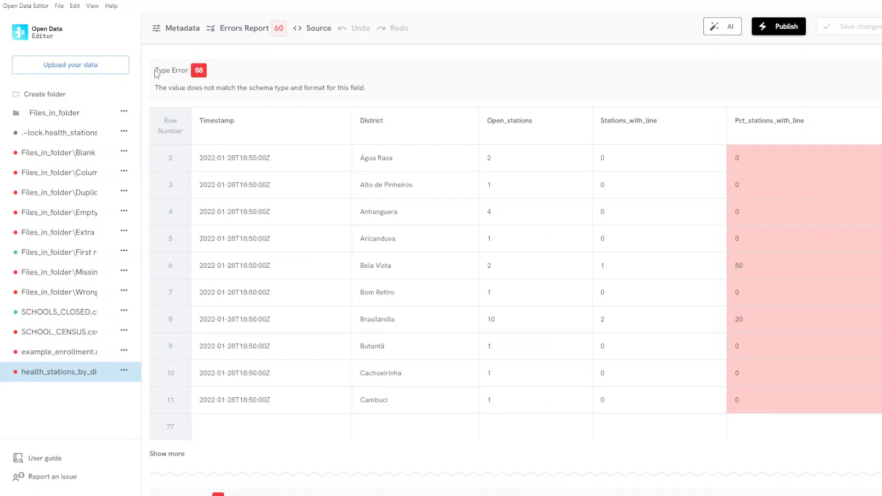
left_click_drag(156, 69, 206, 73)
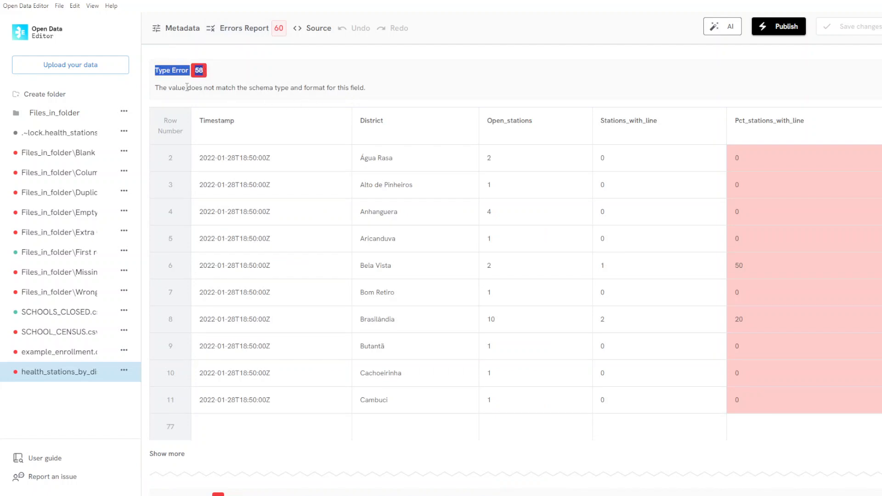
left_click_drag(156, 88, 381, 99)
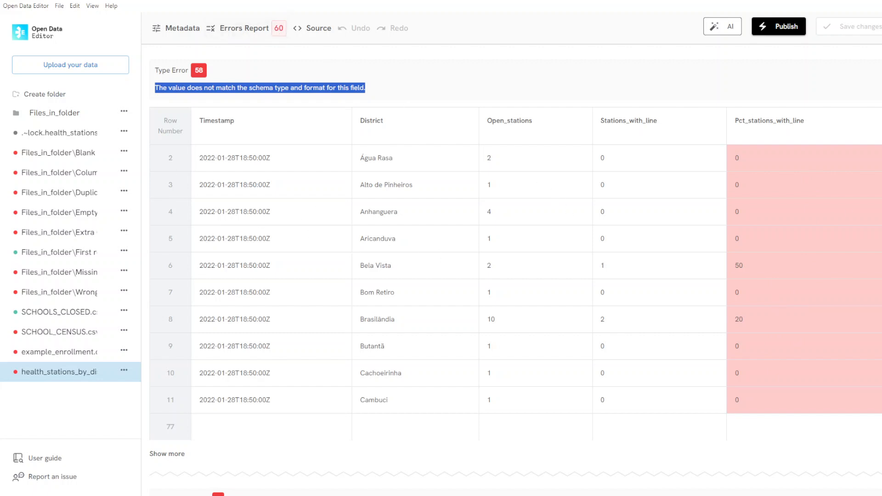
scroll(874, 308, "down", 6)
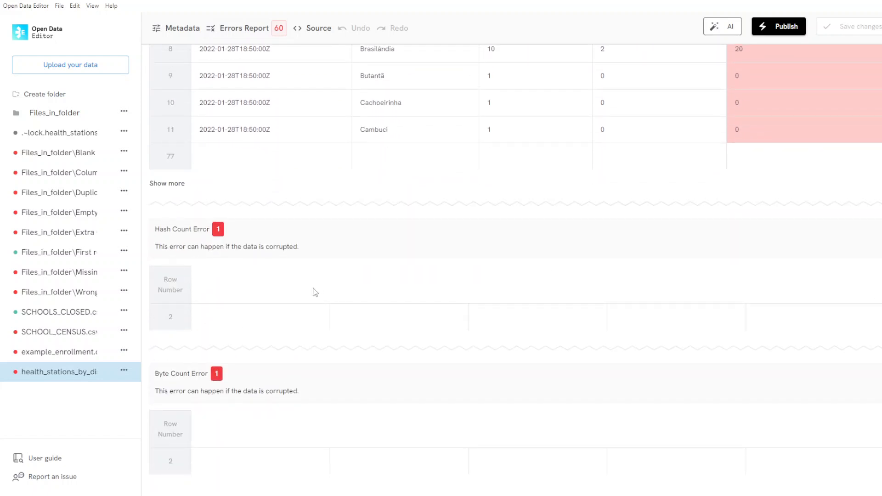
left_click_drag(155, 230, 210, 232)
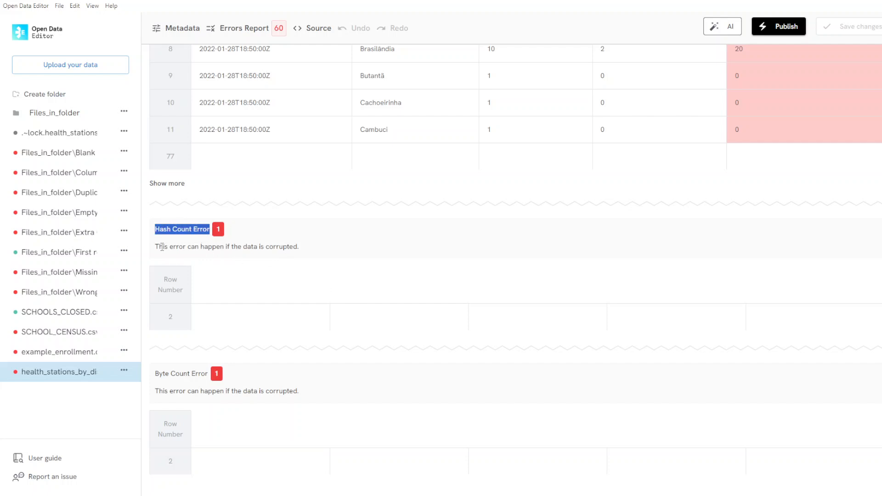
left_click_drag(156, 247, 301, 258)
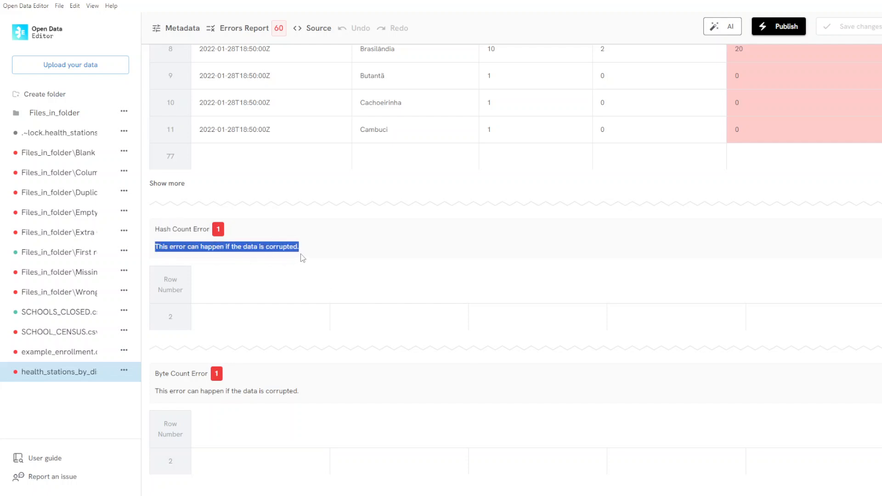
- Read the Byte Count Error title and description in the errors report, then return to the Type Error table
left_click_drag(155, 373, 207, 372)
left_click_drag(157, 391, 310, 404)
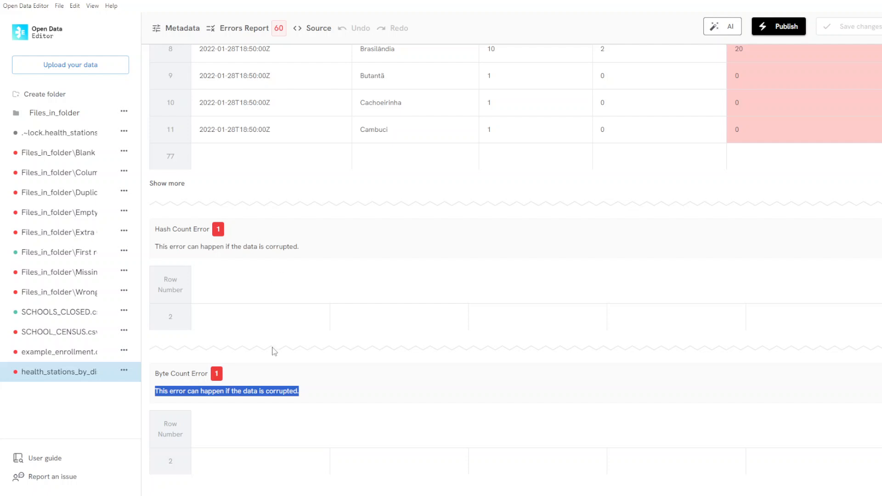
left_click(157, 374)
left_click_drag(157, 374, 214, 375)
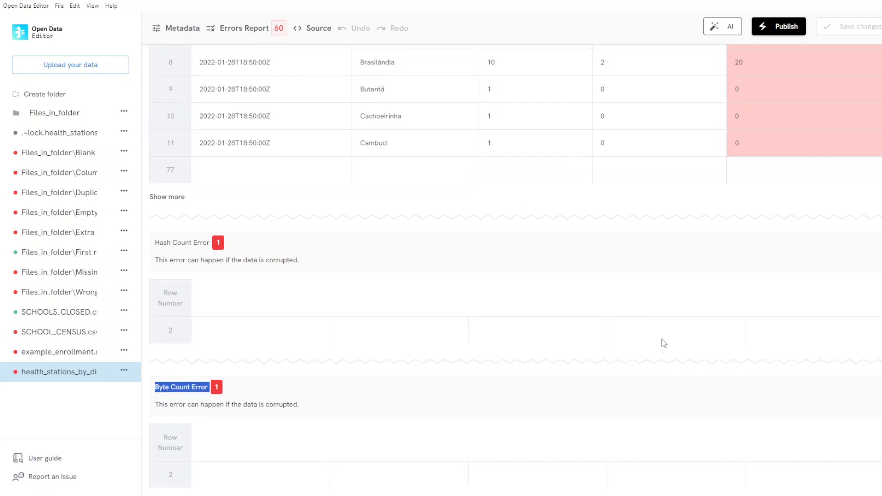
scroll(685, 342, "up", 5)
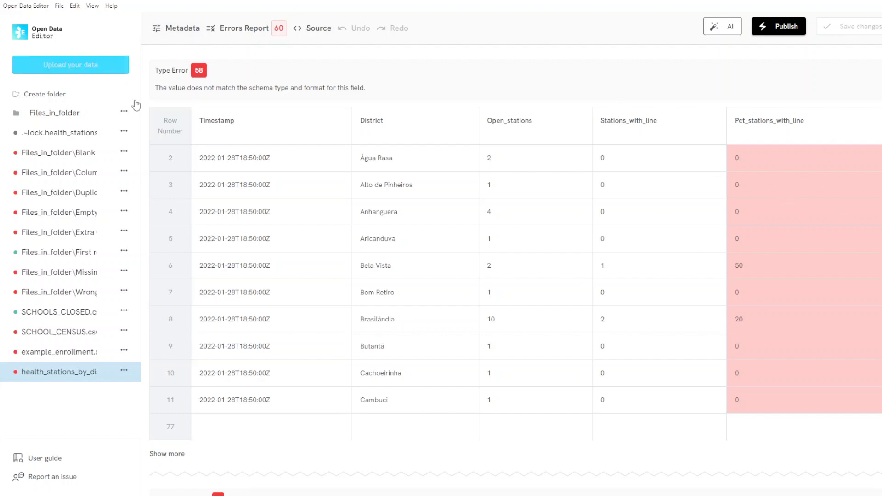
- View the file's resource metadata, then return to the data table to examine the pct_stations_with_line values
left_click(179, 31)
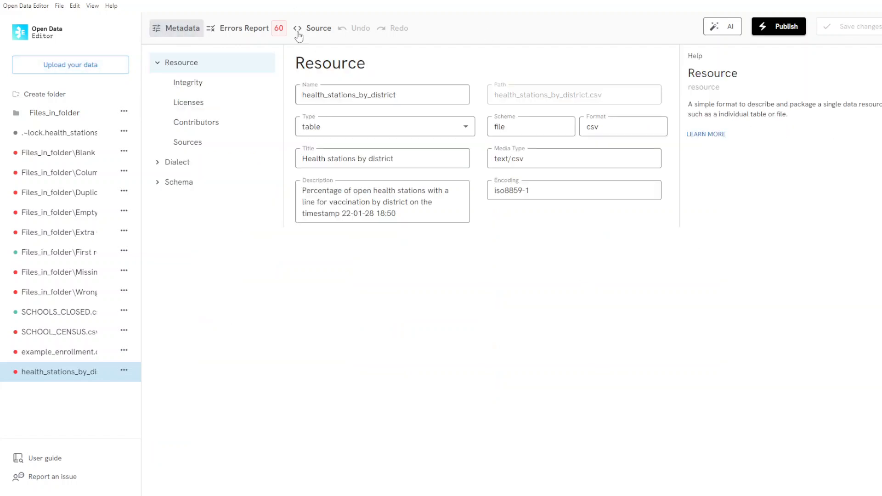
left_click(245, 30)
left_click(181, 30)
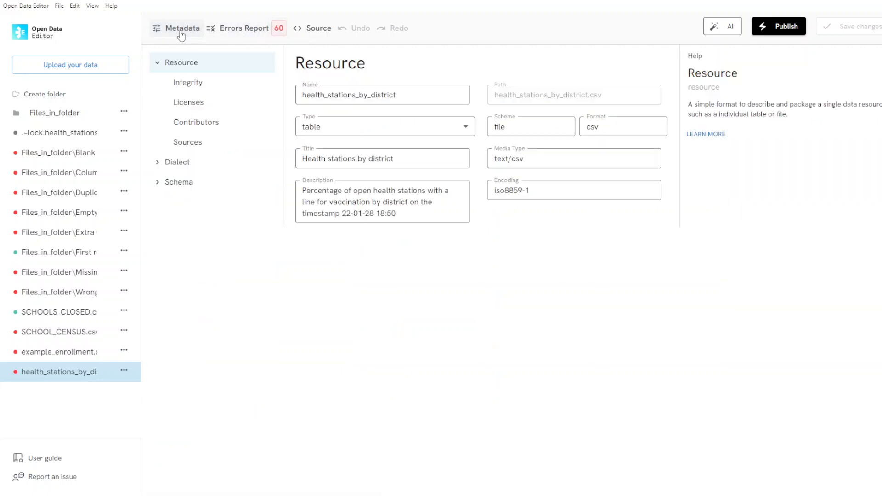
left_click(181, 30)
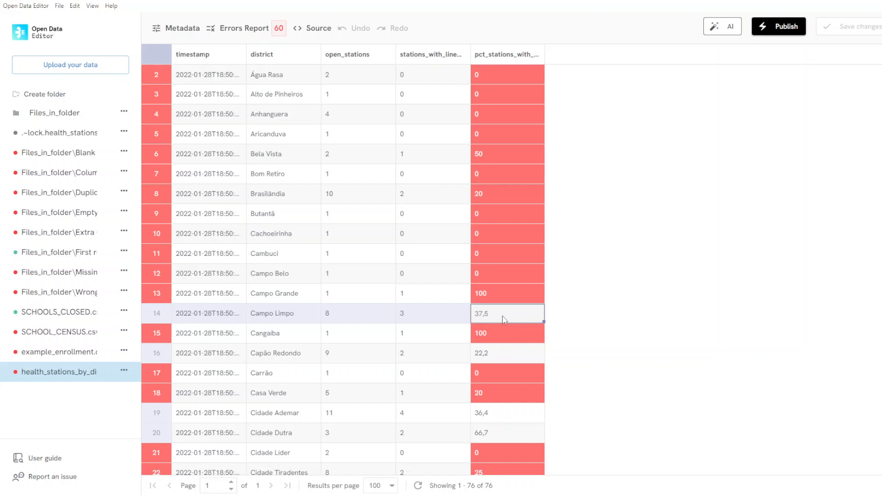
- Set the type of the pct_stations_with_line field to number in the metadata schema
left_click(168, 29)
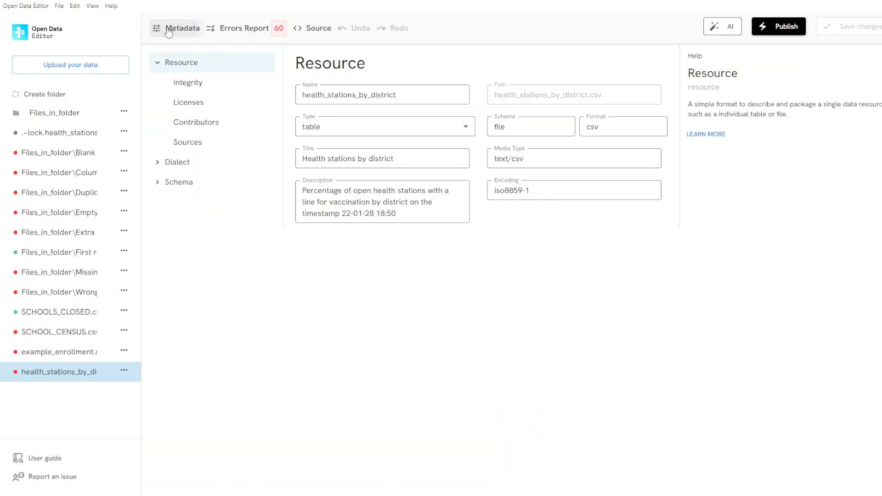
left_click(168, 181)
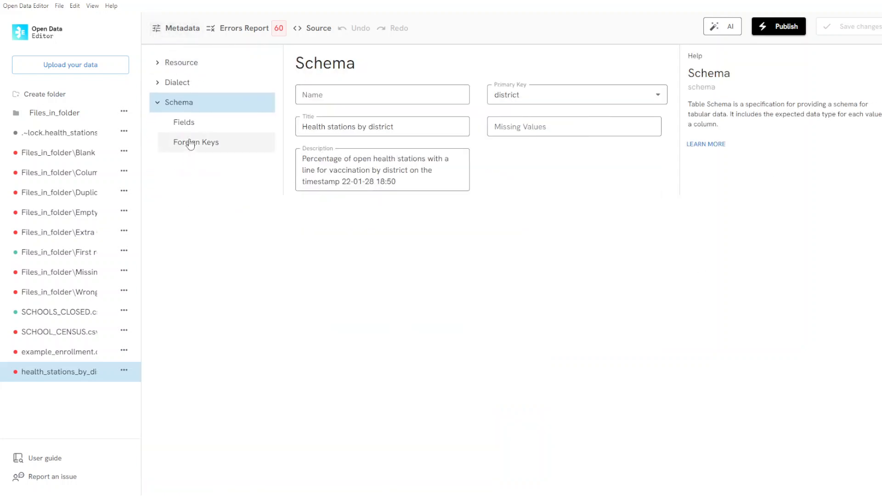
left_click(189, 125)
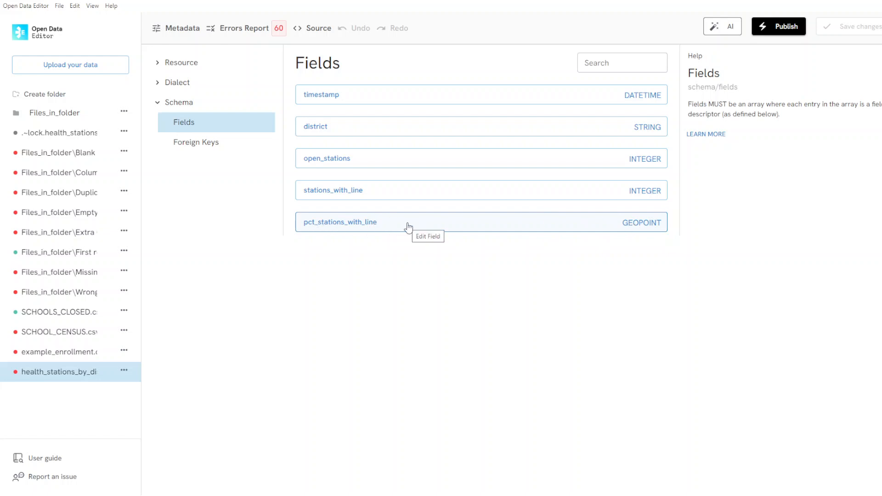
left_click(409, 227)
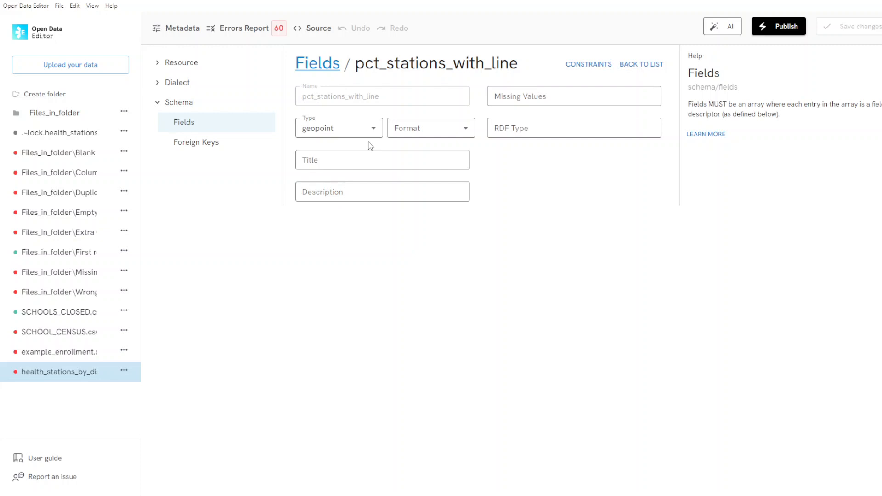
left_click(367, 127)
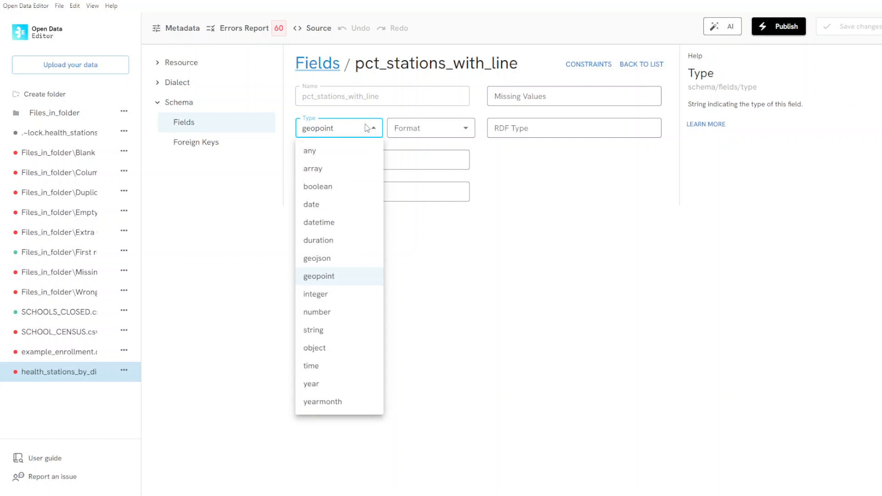
left_click(344, 315)
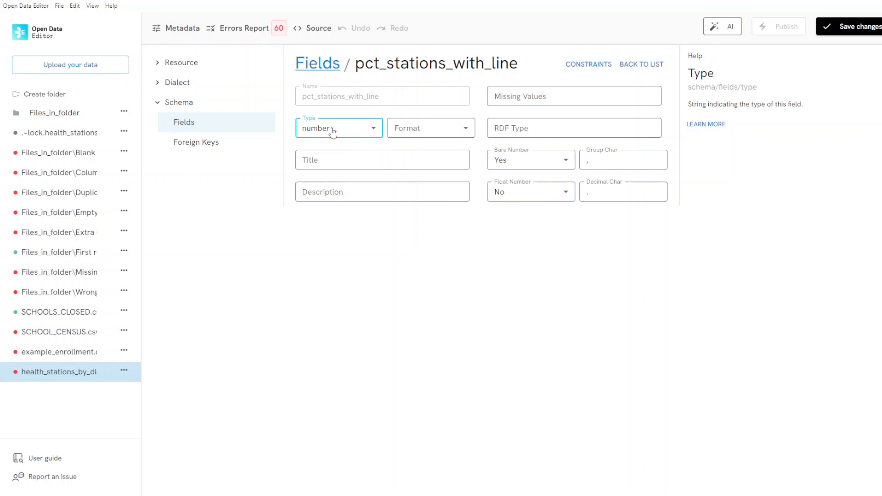
- Set Float Number to Yes and the decimal character to a comma for the pct_stations_with_line field
left_click(535, 197)
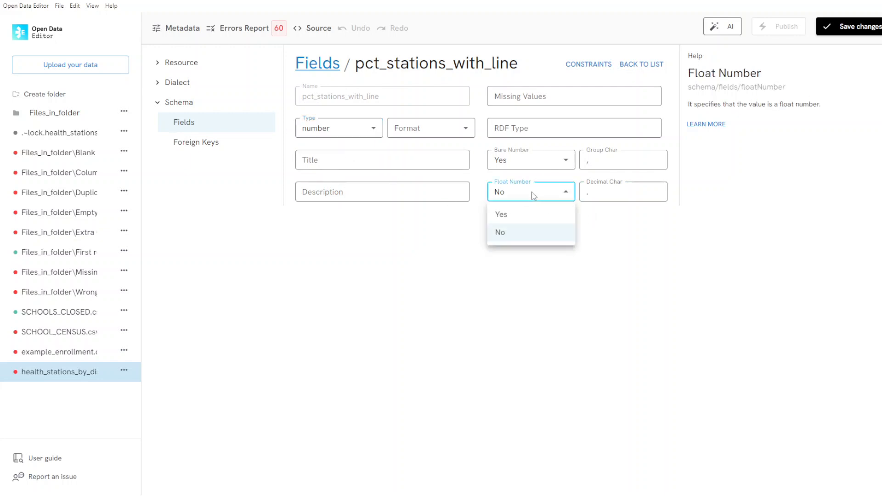
left_click(508, 218)
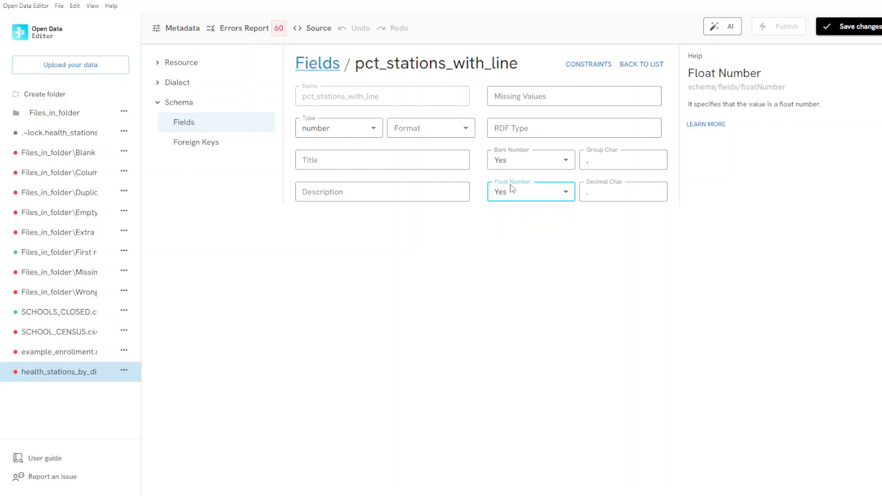
double_click(586, 195)
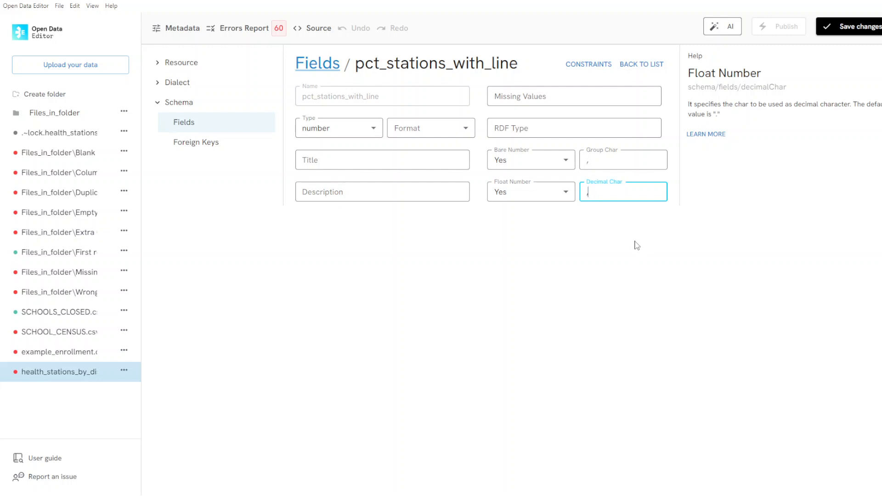
left_click(632, 254)
- Save the metadata changes and reopen the errors report to recheck the remaining errors
left_click(859, 28)
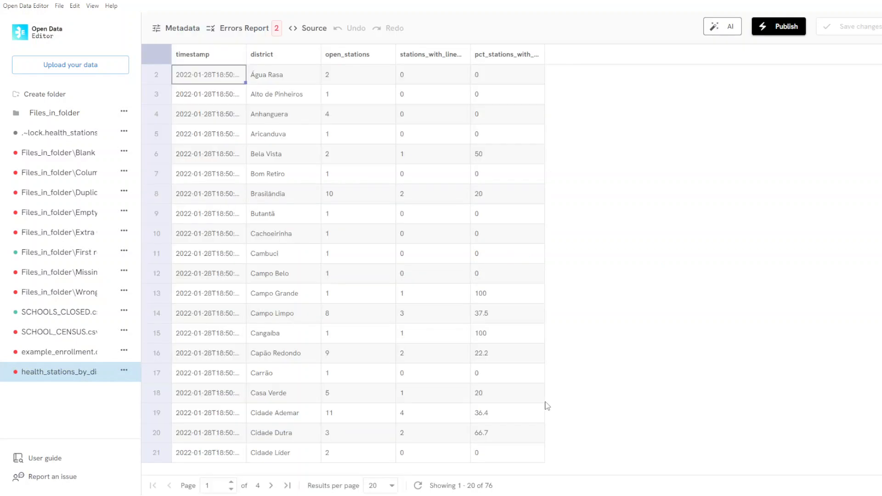
left_click(258, 32)
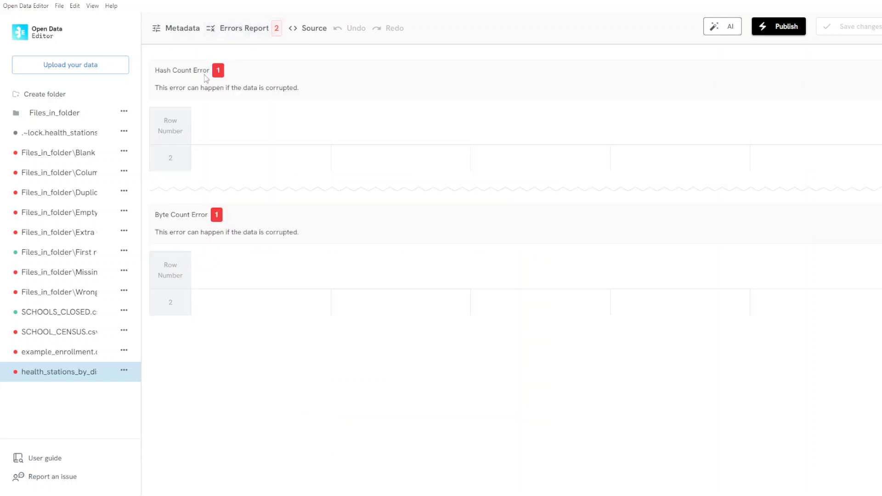